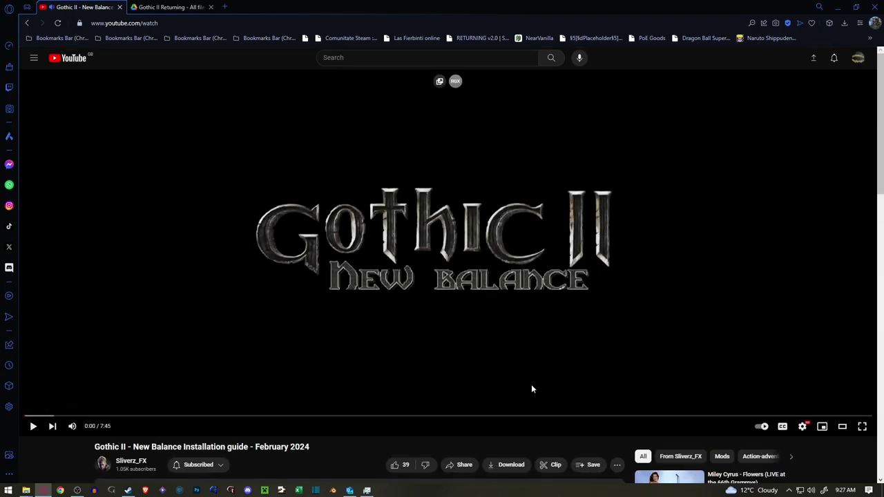
# Step: Expand the guide's YouTube description and scroll through its mod file links
pyautogui.scroll(-2, 483, 400)
pyautogui.click(228, 414)
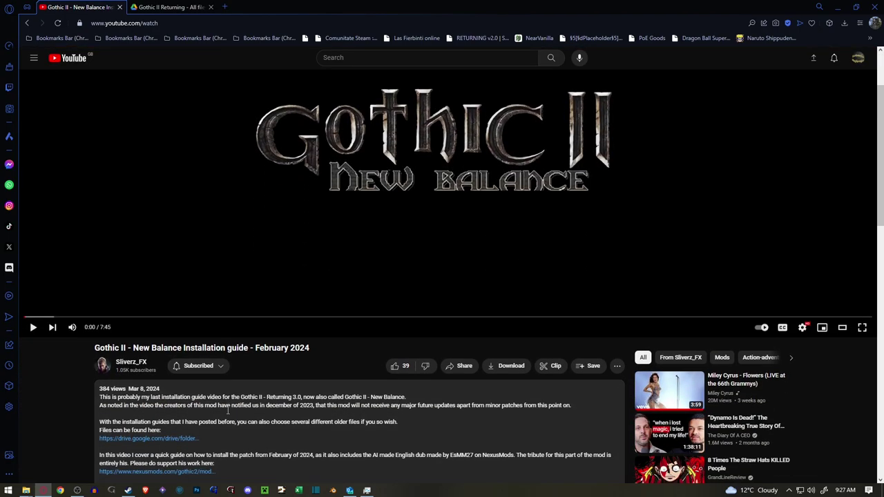
pyautogui.scroll(-2, 188, 315)
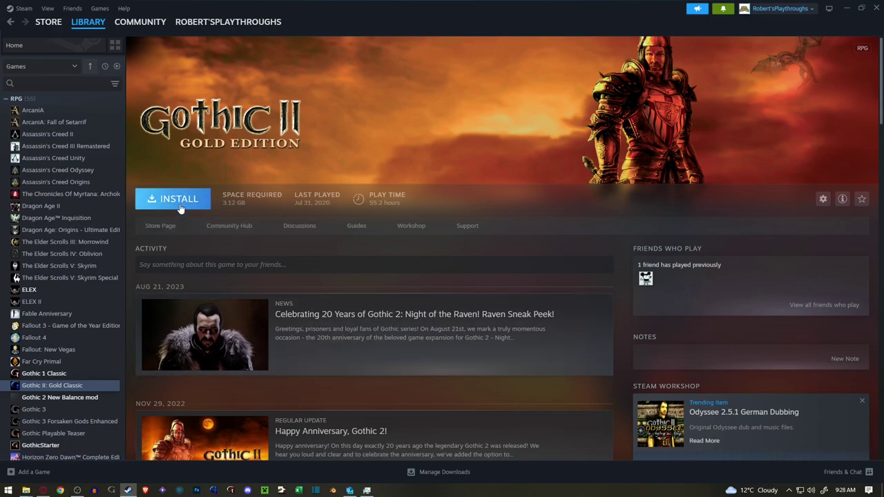
# Step: Install Gothic II: Gold Classic from the Steam library to Local Drive (C:)
pyautogui.click(178, 202)
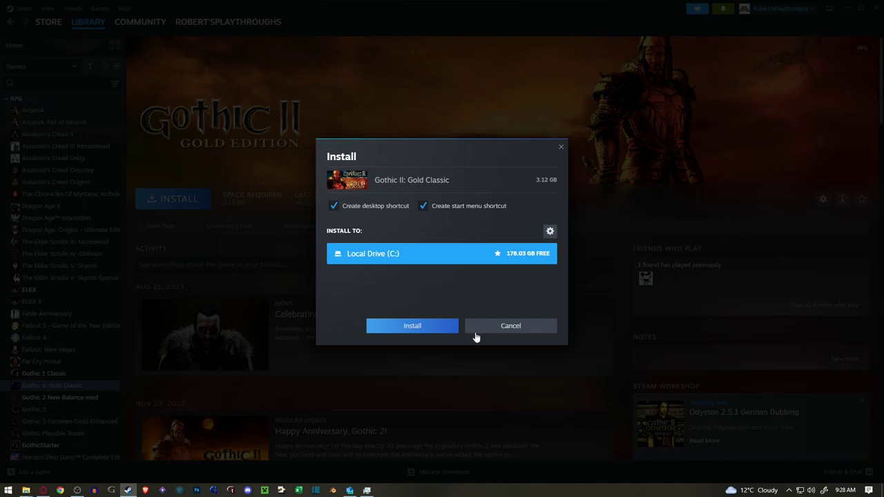
pyautogui.click(511, 326)
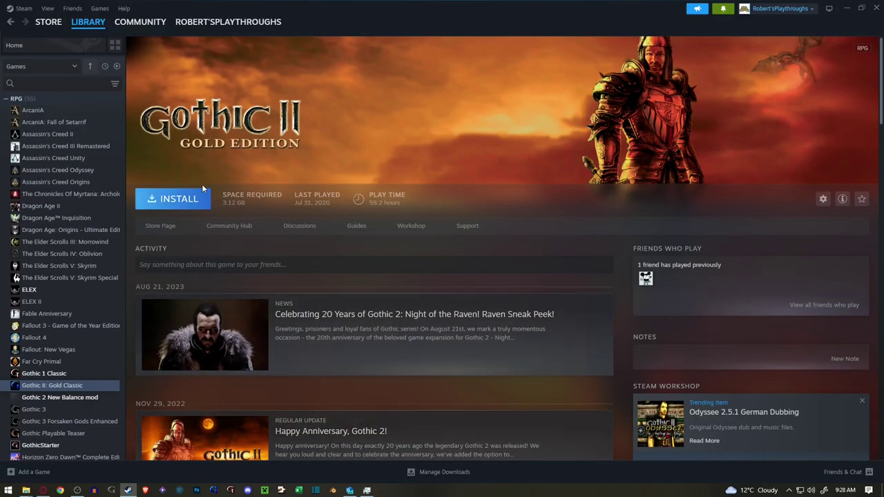
pyautogui.click(179, 203)
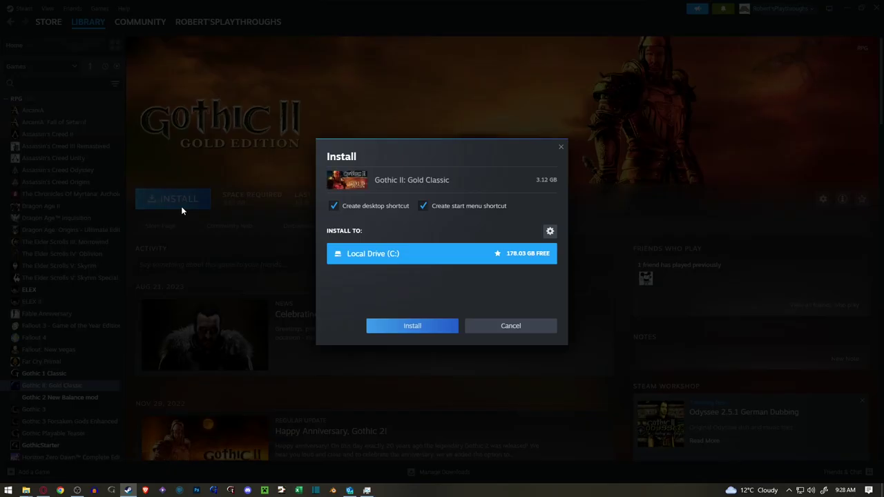
pyautogui.click(419, 330)
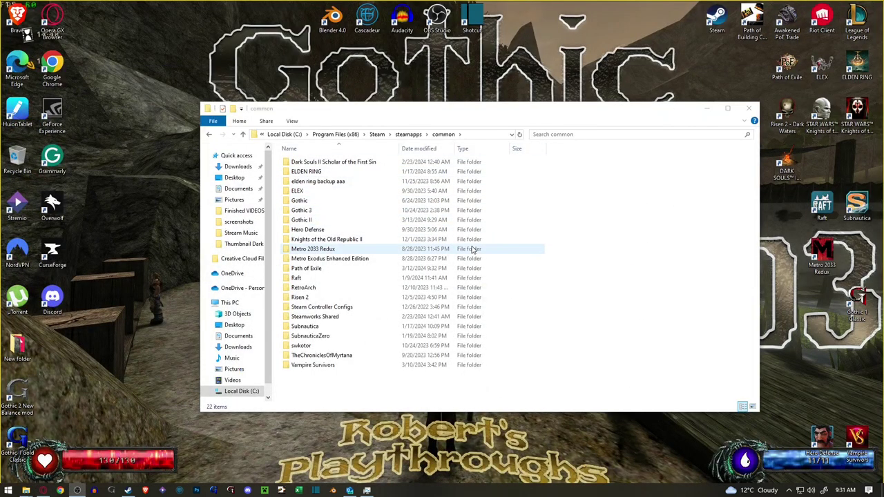
pyautogui.moveTo(25, 490)
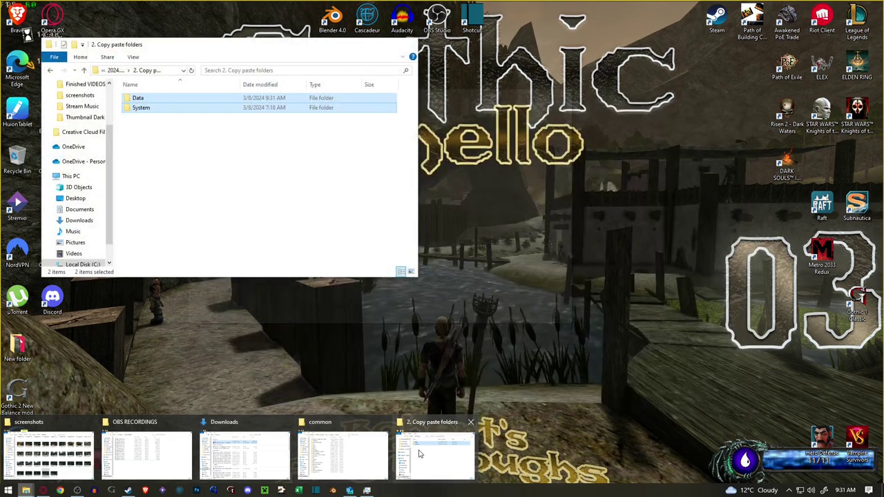
# Step: Run the NewBalanceMod installer from the '1. installation files' folder
pyautogui.click(422, 453)
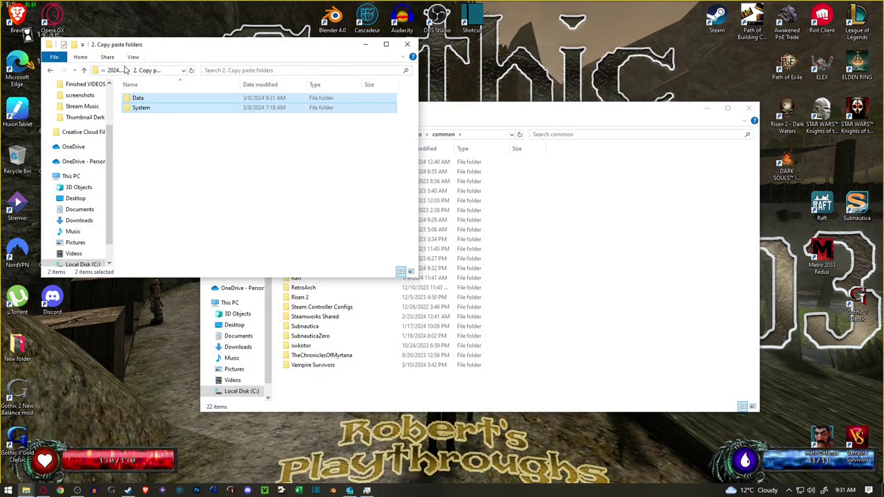
pyautogui.click(84, 69)
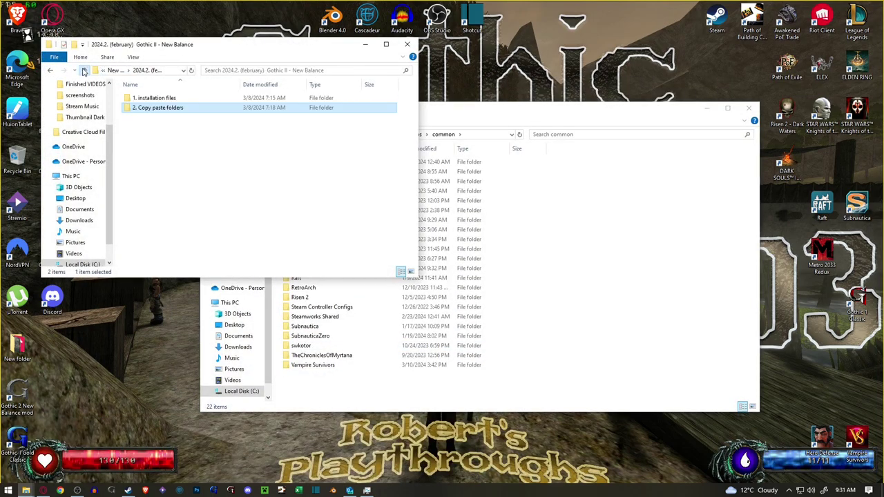
pyautogui.doubleClick(172, 100)
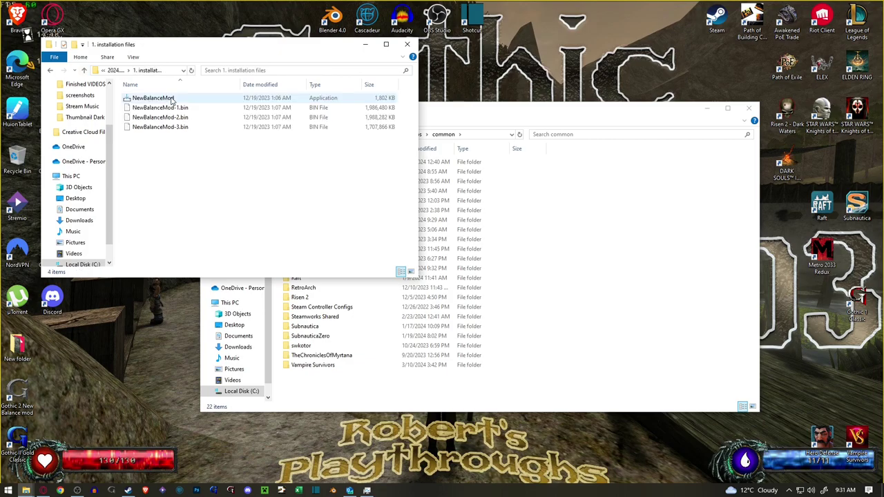
pyautogui.doubleClick(172, 100)
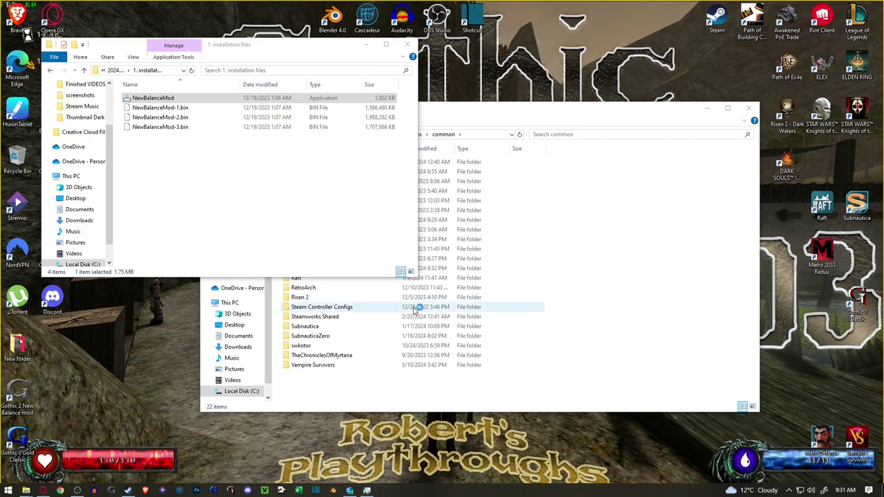
# Step: Choose English as the setup language and accept the license agreement
pyautogui.click(415, 250)
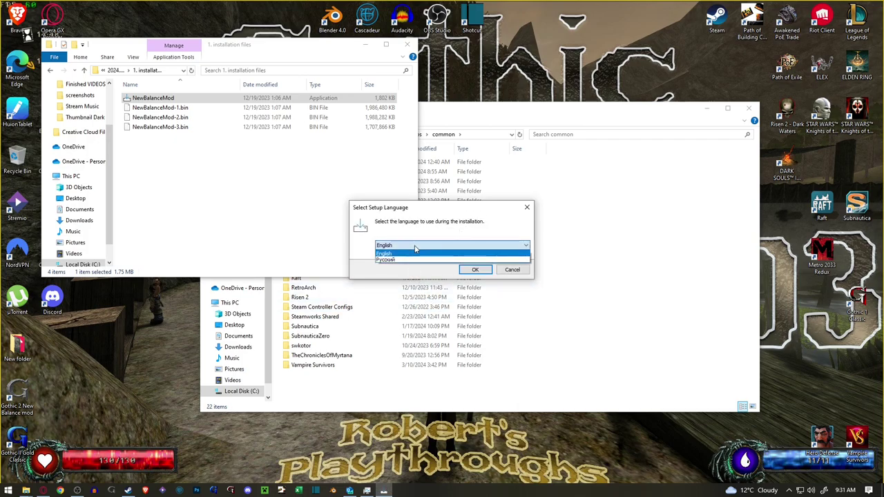
pyautogui.click(475, 270)
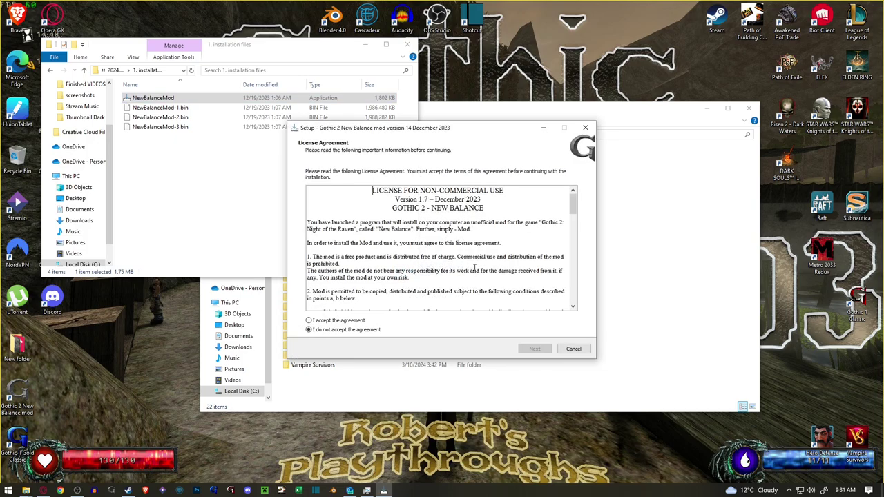
pyautogui.click(343, 320)
pyautogui.click(534, 350)
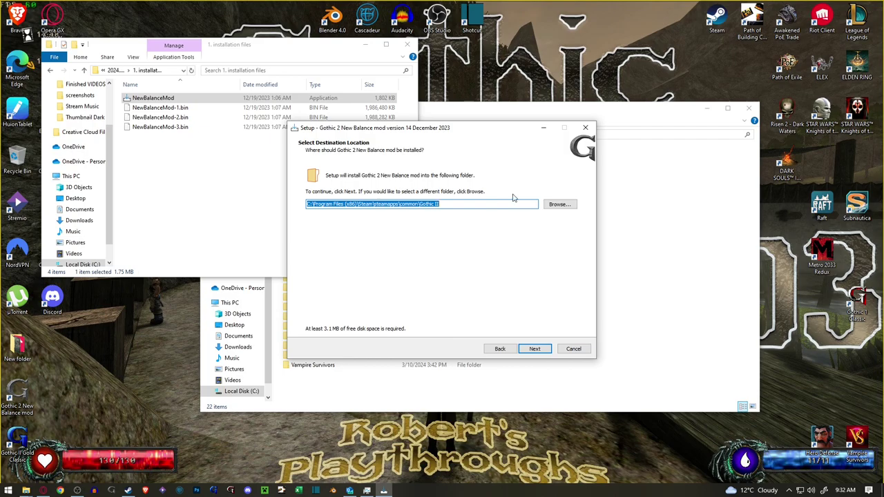
# Step: Set the destination to steamapps\common\Gothic II and acknowledge the Program Files warning
pyautogui.click(559, 204)
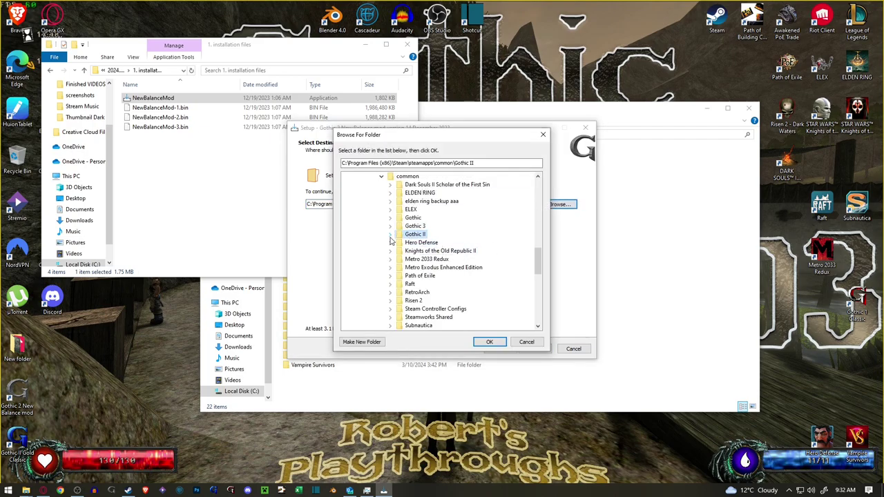
pyautogui.click(390, 236)
pyautogui.click(502, 344)
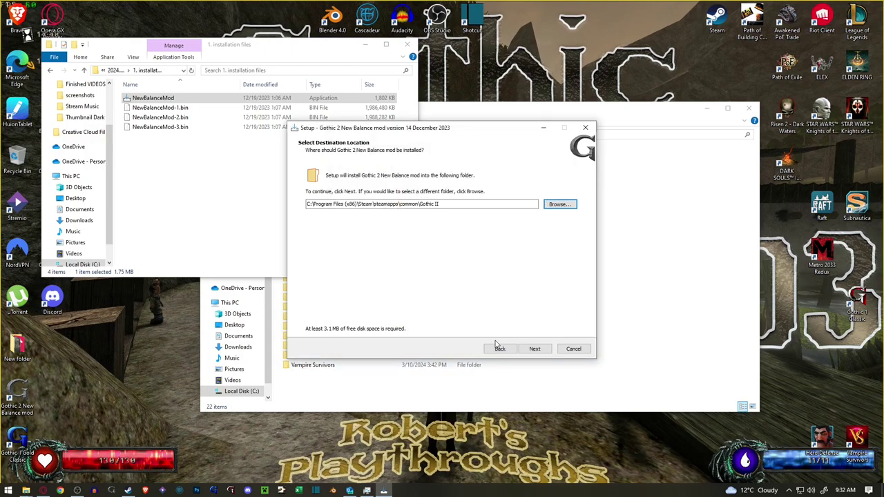
pyautogui.click(534, 350)
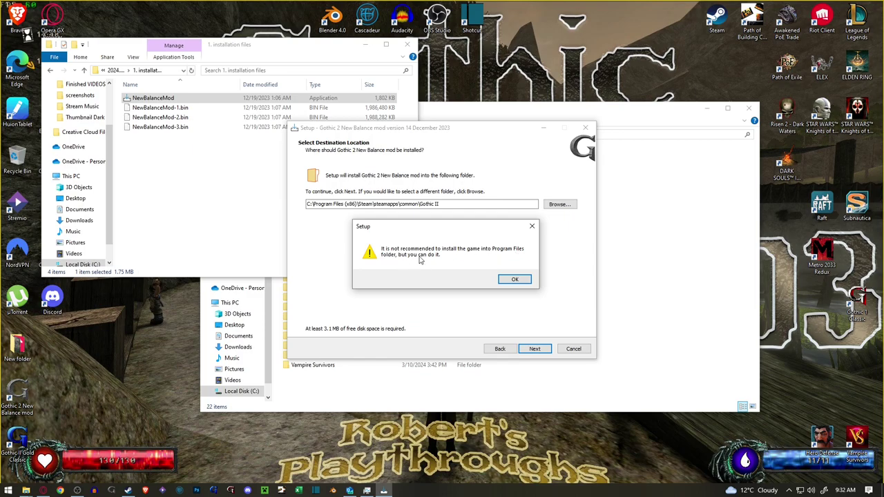
pyautogui.click(514, 279)
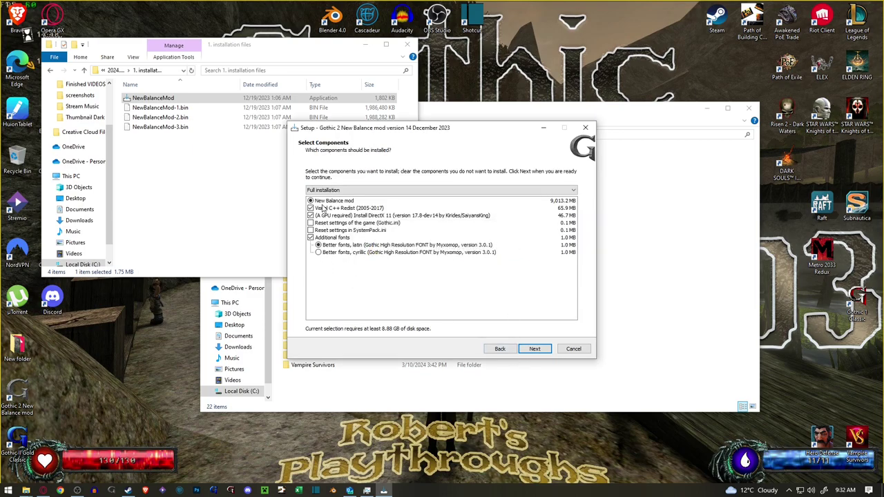
# Step: Keep full installation and the desktop shortcut, reaching Ready to Install
pyautogui.click(537, 349)
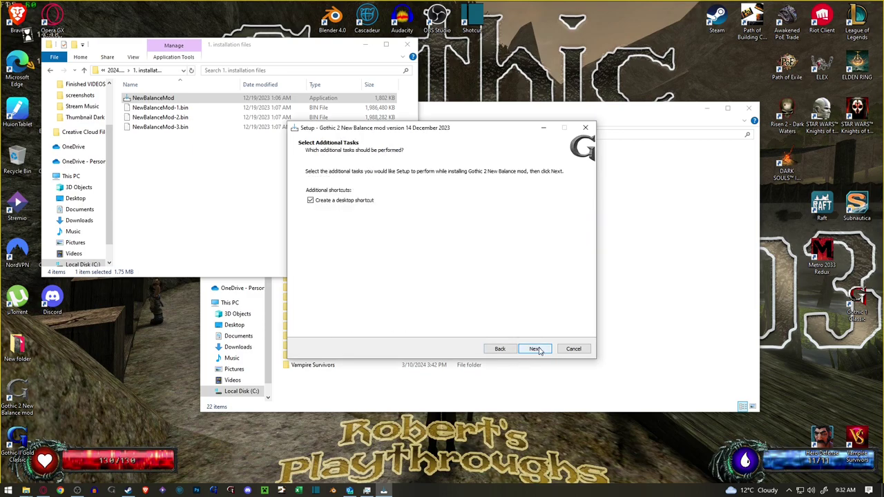
pyautogui.click(536, 350)
pyautogui.click(538, 351)
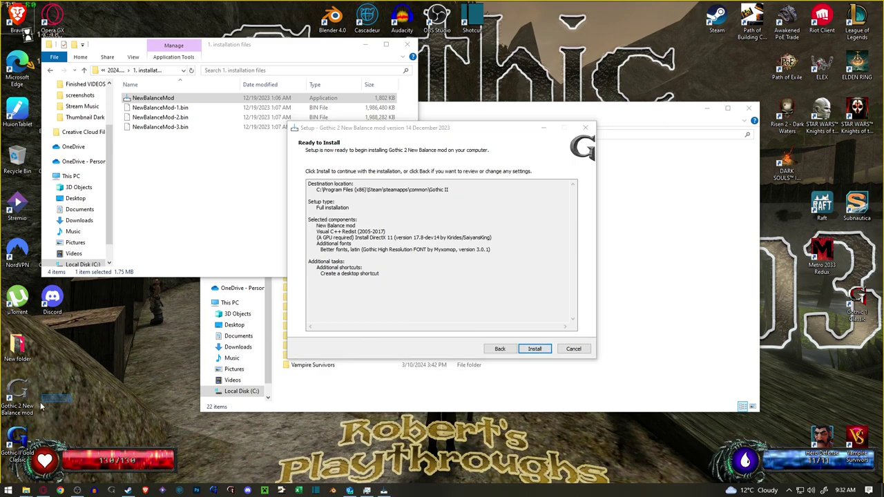
# Step: Install the mod, dismiss the Visual C++ failure, and finish without launching
pyautogui.click(538, 350)
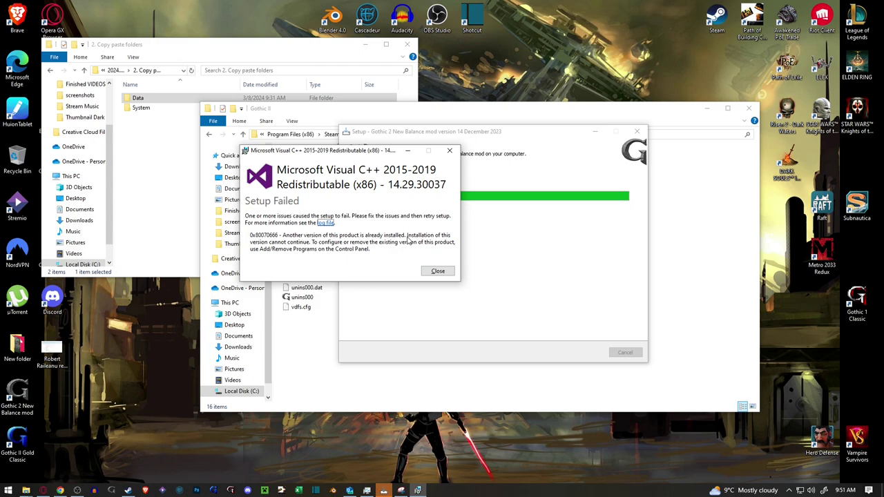
pyautogui.click(436, 270)
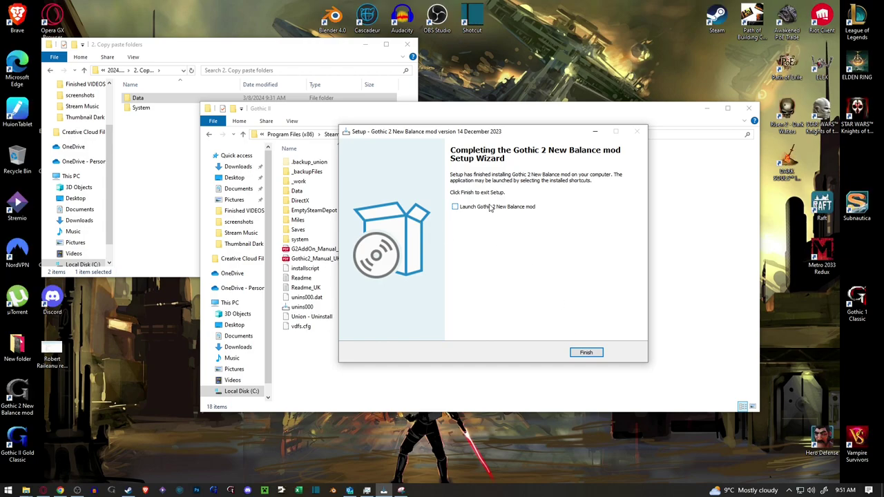
pyautogui.click(584, 354)
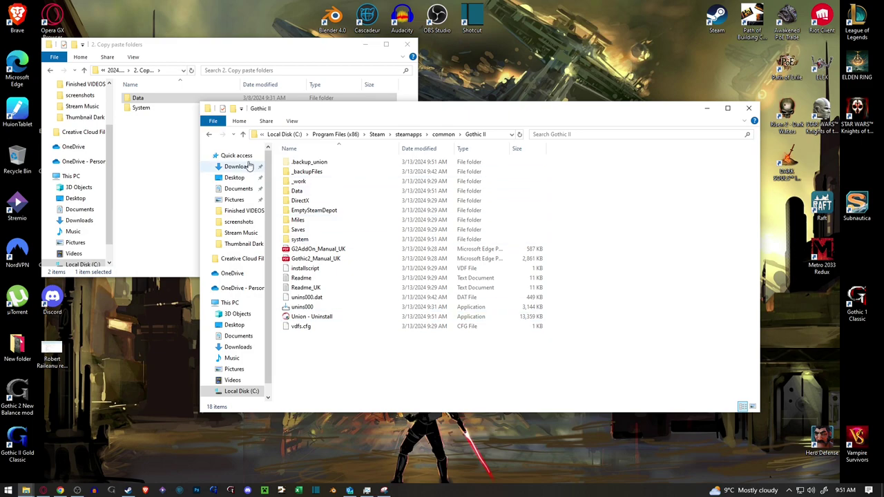
# Step: Paste the Data and System folders into the Gothic II folder
pyautogui.click(166, 136)
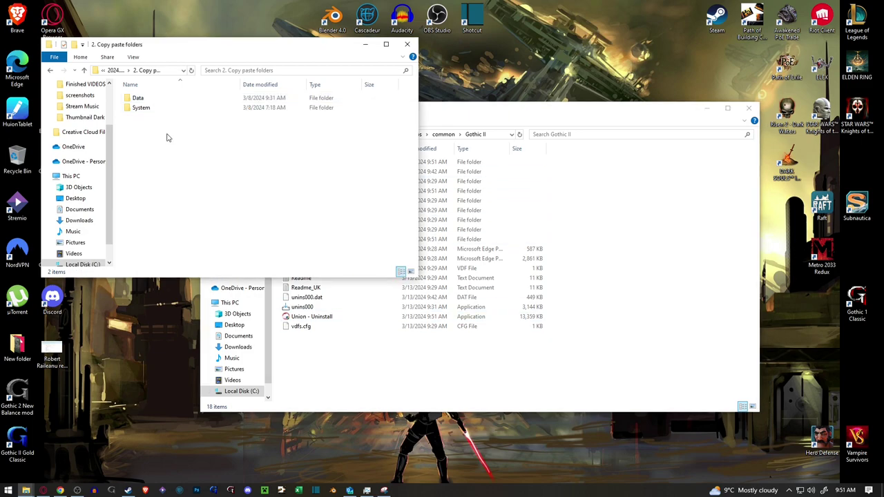
pyautogui.moveTo(166, 136); pyautogui.dragTo(135, 95)
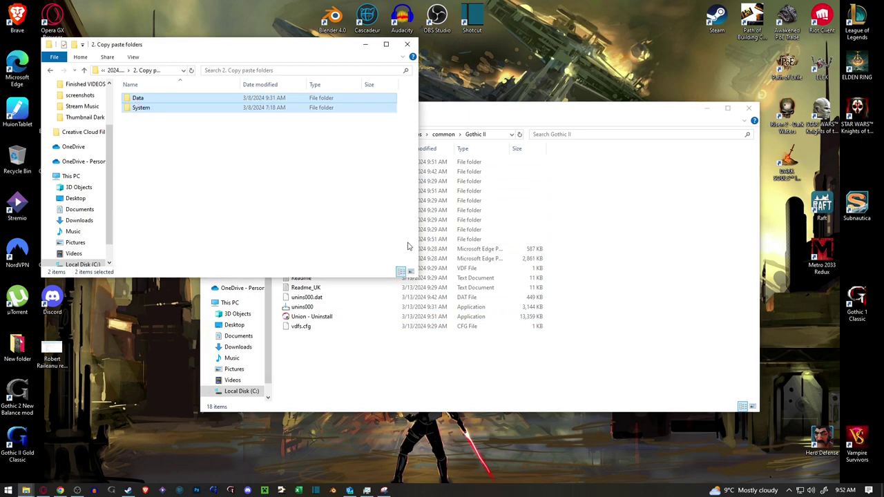
pyautogui.click(434, 342)
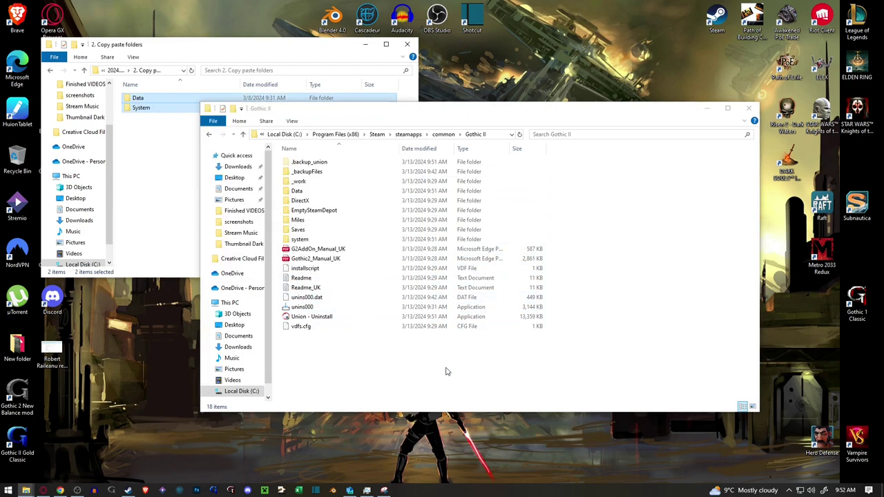
pyautogui.hotkey('ctrl', 'v')
# Step: Select the ab VDF file and open Gothic II's system subfolder
pyautogui.click(84, 70)
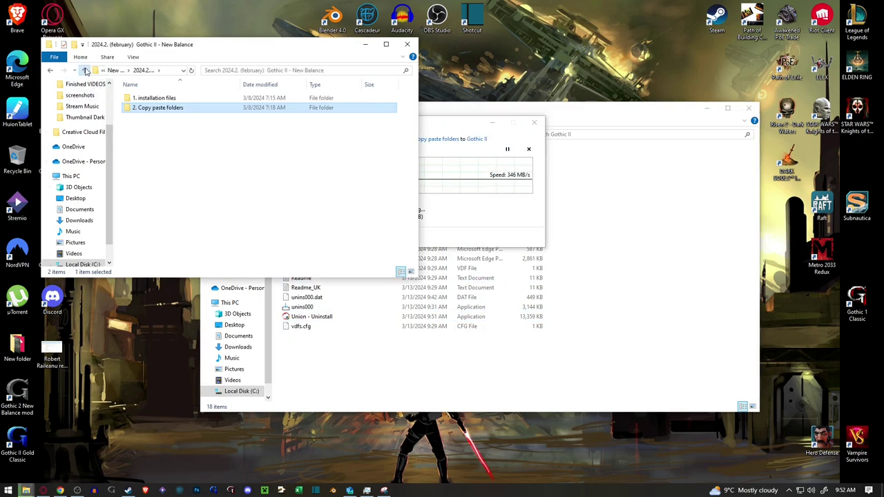
pyautogui.click(84, 71)
pyautogui.click(139, 119)
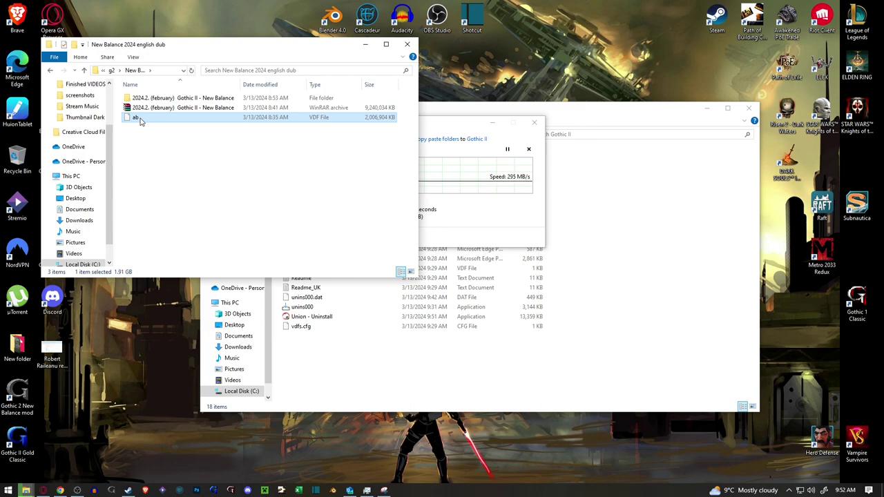
pyautogui.click(588, 235)
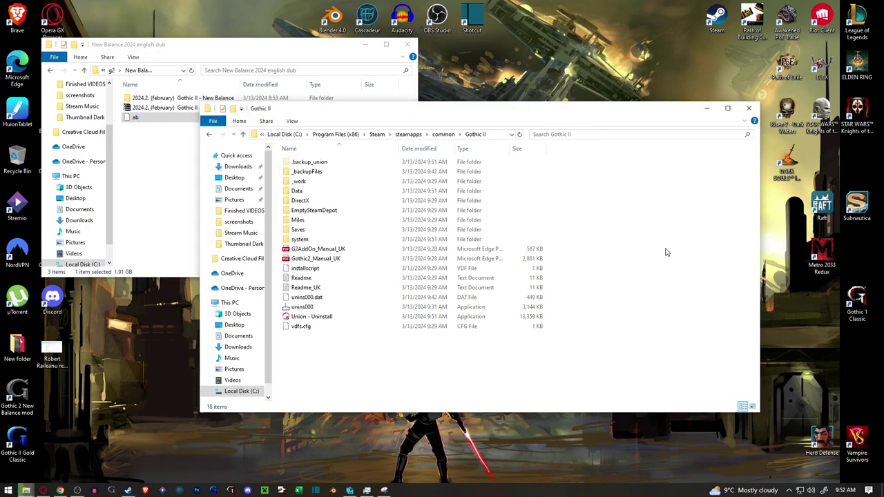
pyautogui.doubleClick(324, 239)
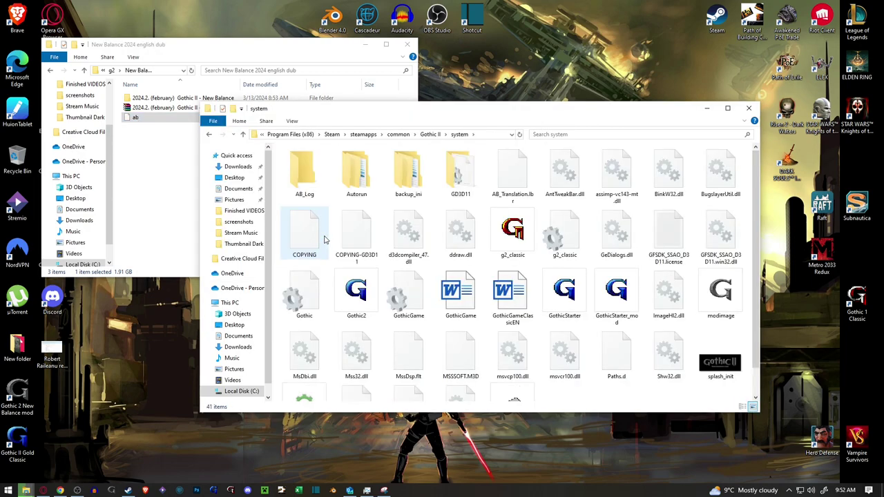
pyautogui.moveTo(324, 239); pyautogui.dragTo(446, 225)
# Step: Show the system folder in Details view and replace the two same-named files
pyautogui.hotkey('alt', 'Tab')
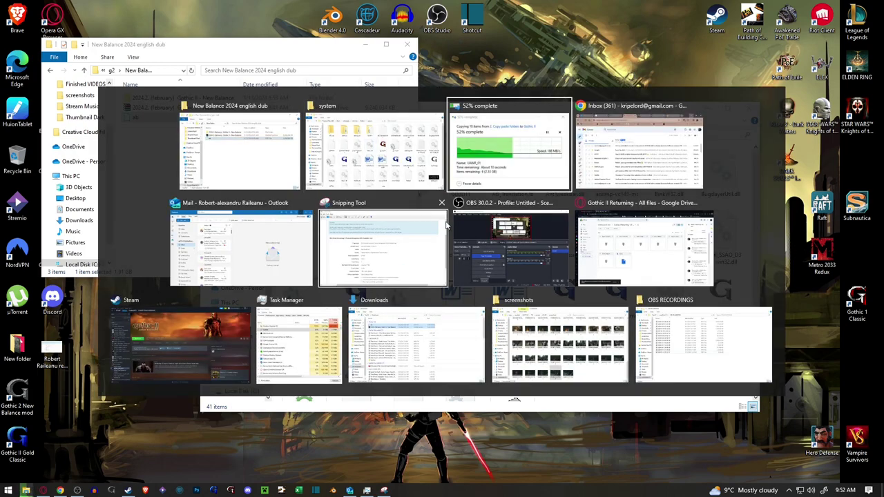
pyautogui.moveTo(429, 125); pyautogui.dragTo(649, 44)
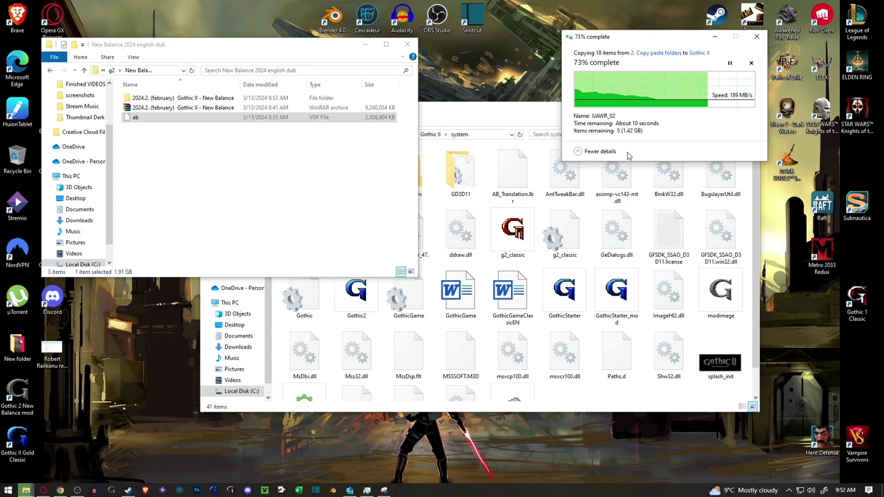
pyautogui.click(743, 408)
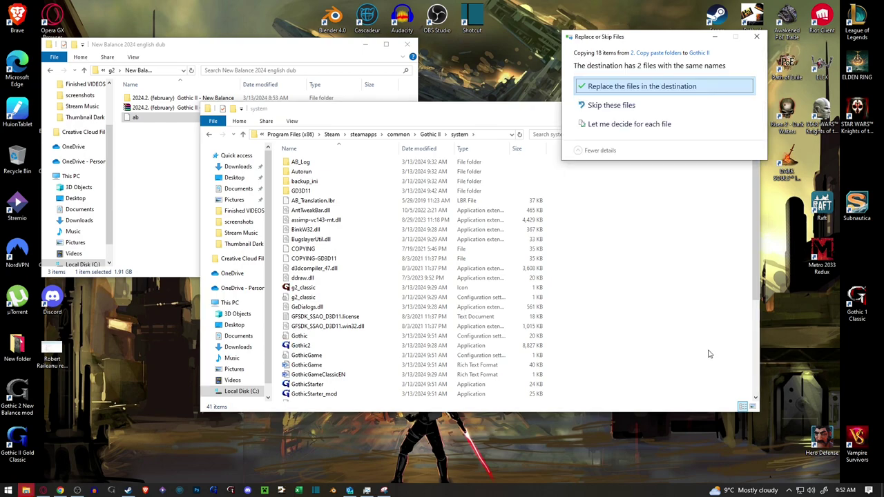
pyautogui.click(610, 88)
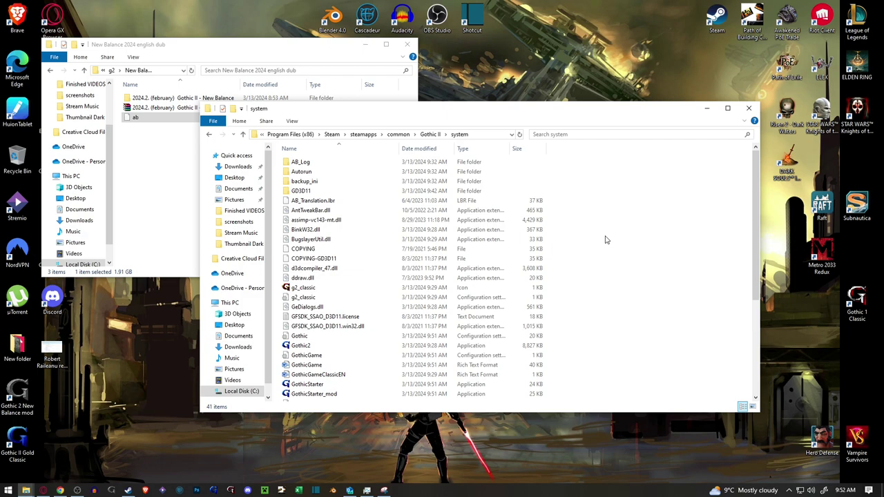
# Step: Paste ab into the system folder and launch Gothic 2 New Balance from the desktop
pyautogui.hotkey('ctrl', 'v')
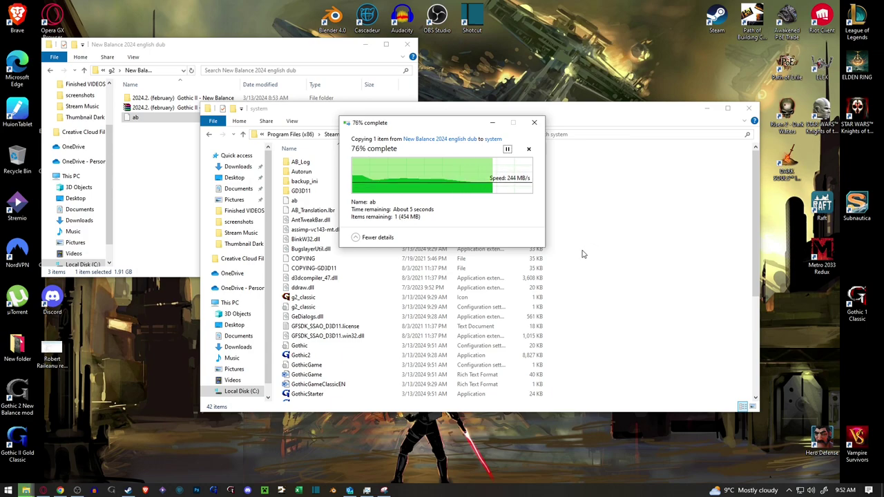
pyautogui.moveTo(436, 123); pyautogui.dragTo(600, 109)
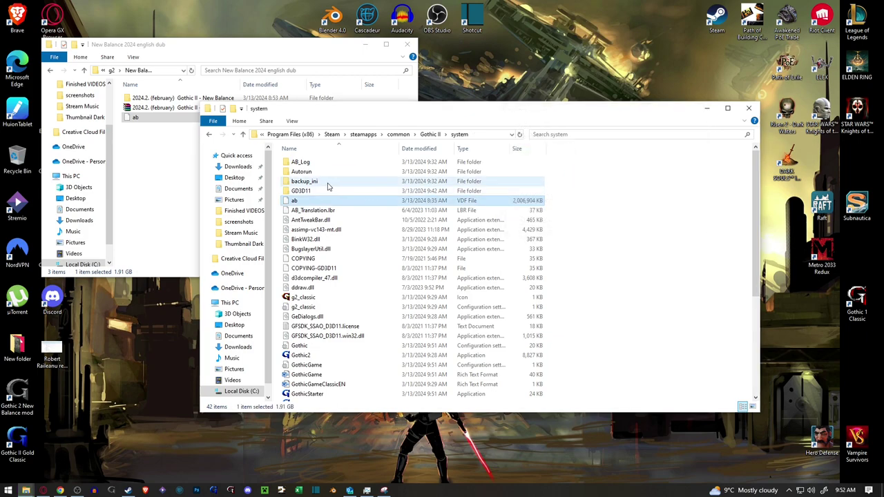
pyautogui.doubleClick(17, 395)
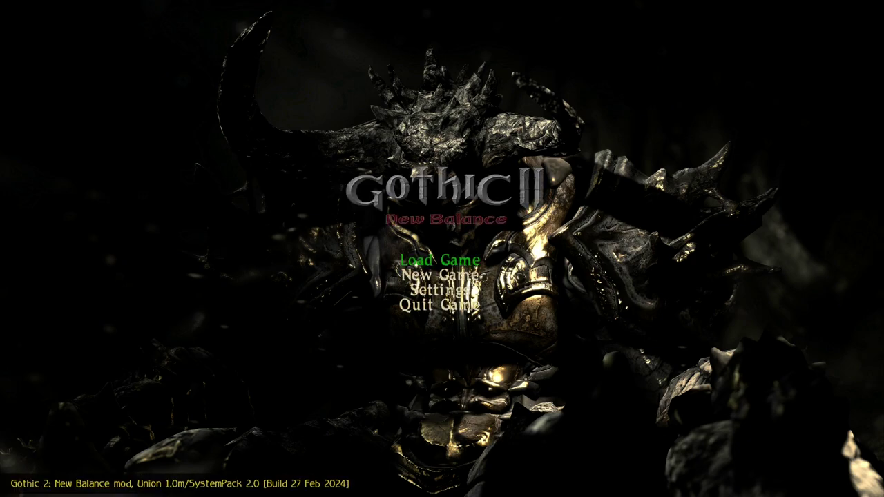
# Step: Highlight New Game on the loaded main menu
pyautogui.press('Down')
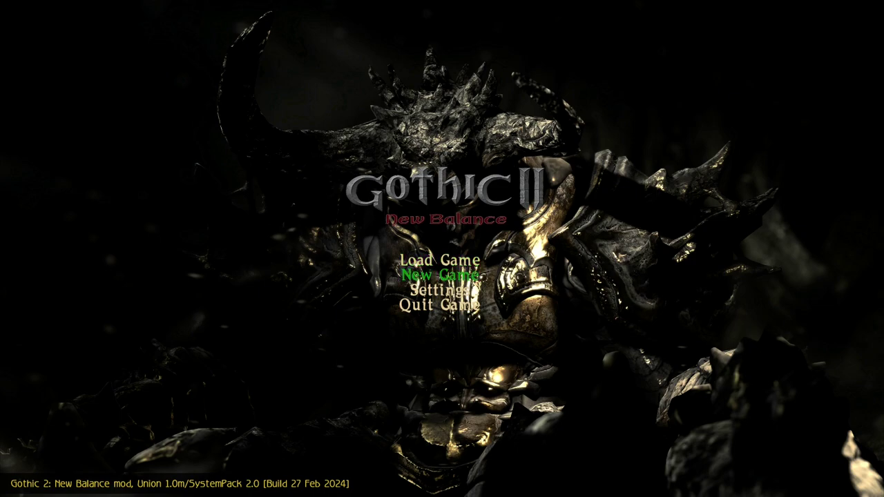
# Step: Start a New Game on Nightmare Dream difficulty
pyautogui.press('Return')
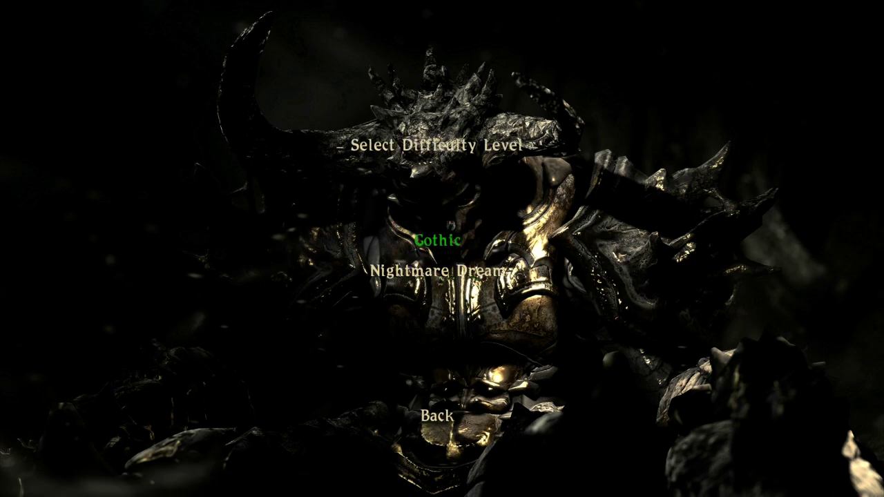
pyautogui.press('Down')
pyautogui.press('Return')
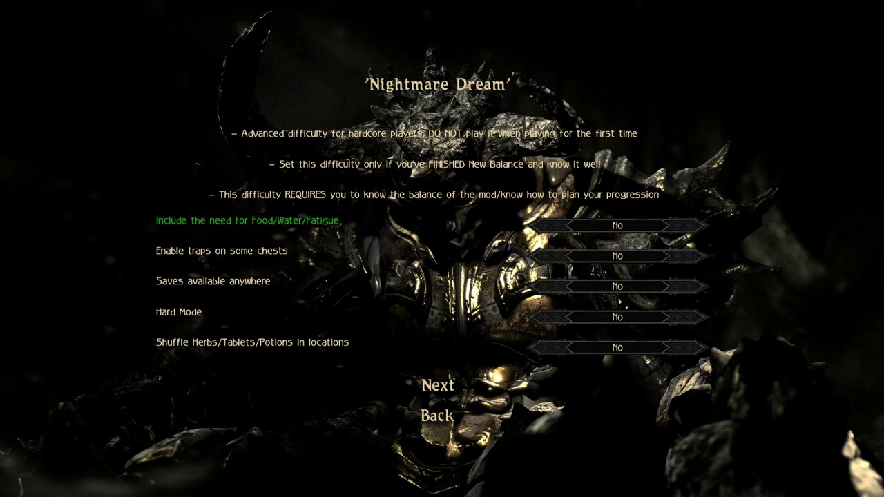
# Step: Browse the hardcore options, briefly toggling Hard Mode on and back off
pyautogui.press('Down')
pyautogui.press('Down')
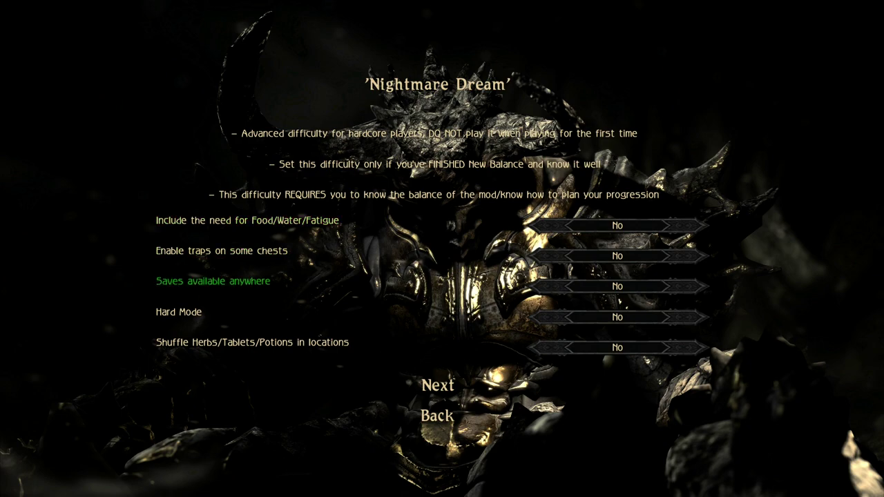
pyautogui.press('Down')
pyautogui.press('Right')
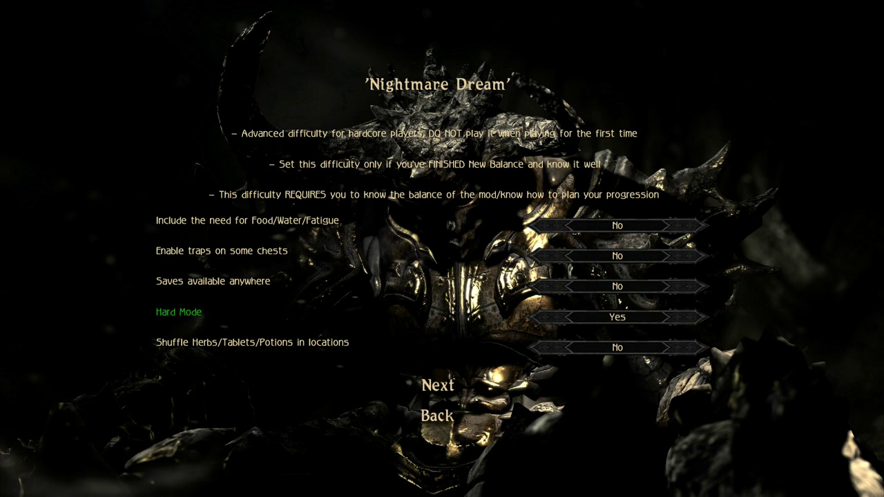
pyautogui.press('Left')
pyautogui.press('Down')
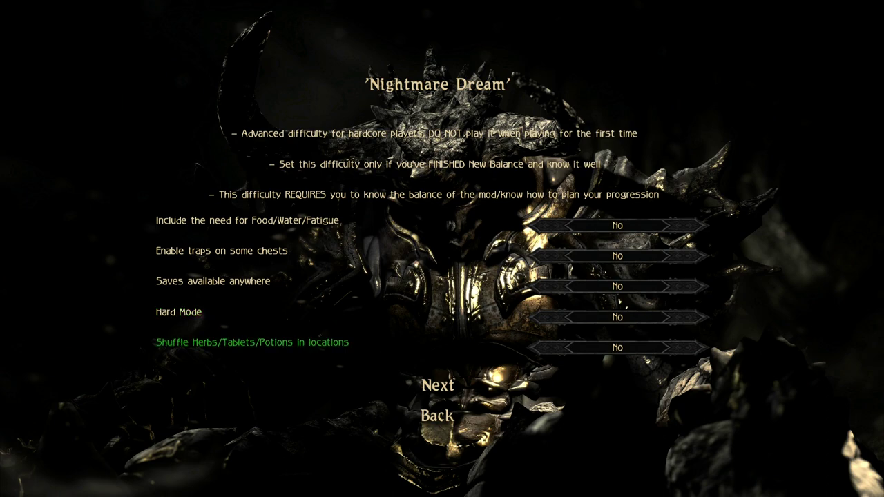
pyautogui.press('Down')
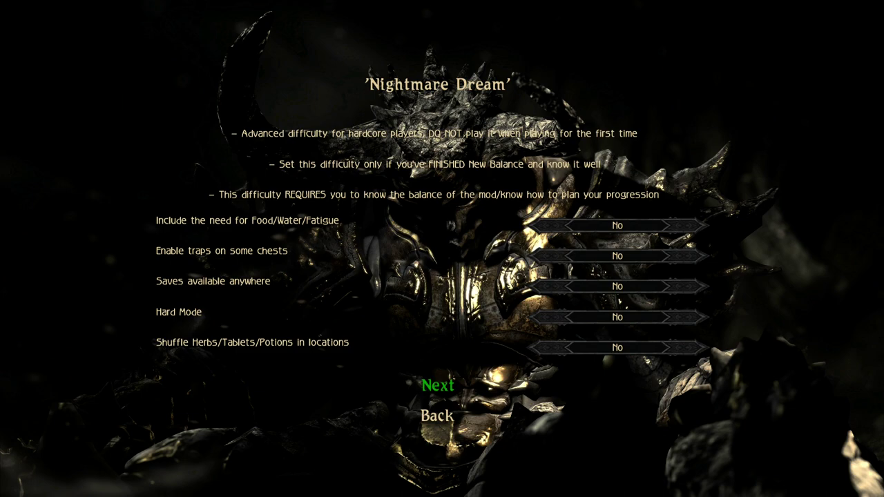
# Step: Enable Food/Water/Fatigue, traps on some chests, and saves anywhere
pyautogui.press('Up')
pyautogui.press('Up')
pyautogui.press('Up')
pyautogui.press('Up')
pyautogui.press('Up')
pyautogui.press('Right')
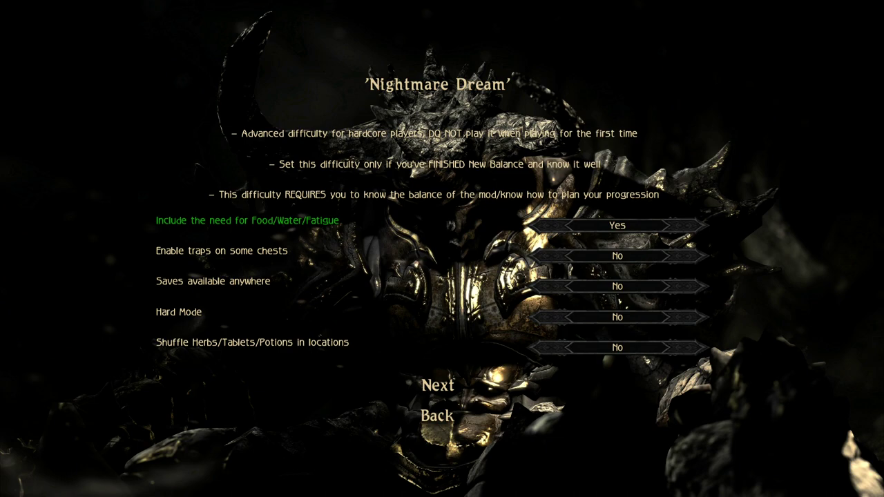
pyautogui.press('Down')
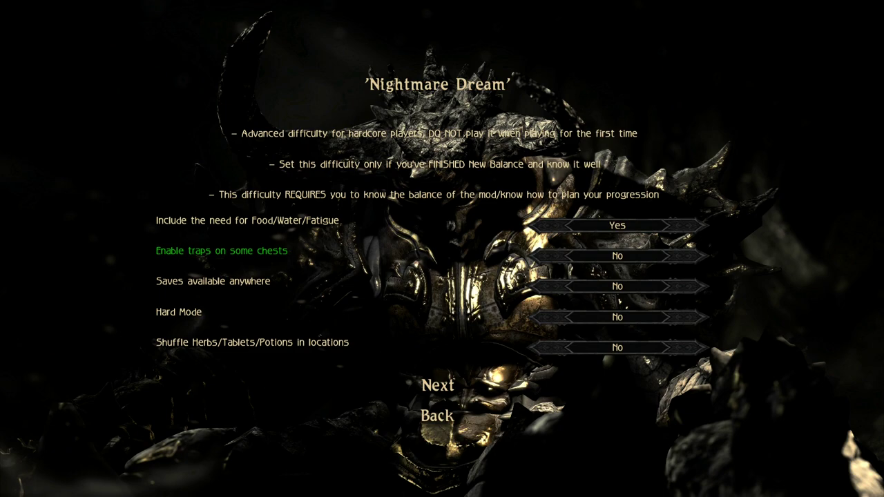
pyautogui.press('Right')
pyautogui.press('Down')
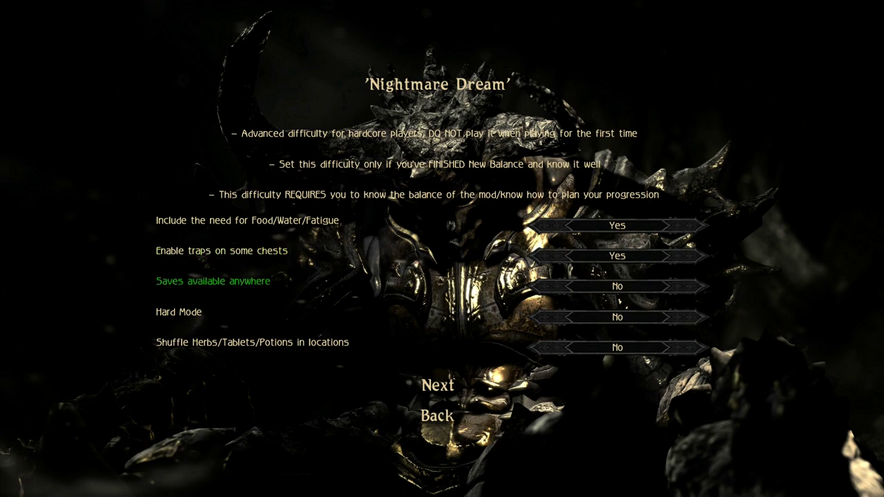
pyautogui.press('Right')
# Step: Turn on Hard Mode and herb/tablet/potion shuffling, then proceed to Slash&Craft
pyautogui.press('Down')
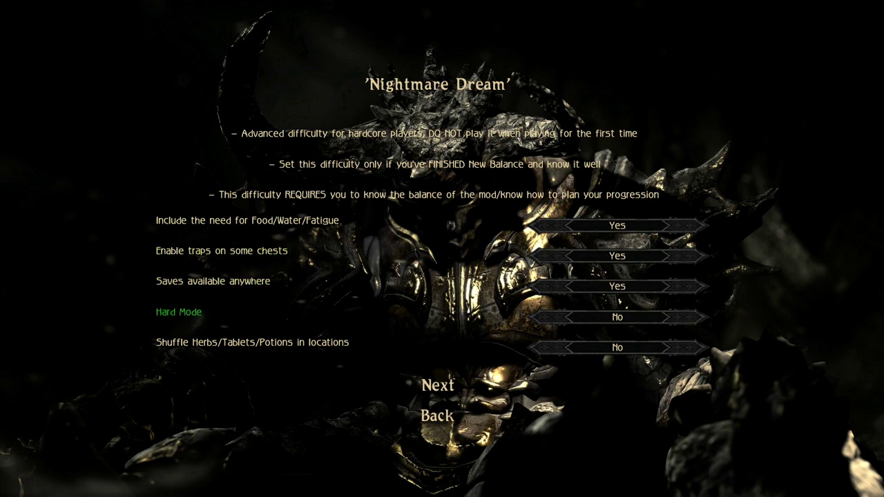
pyautogui.press('Right')
pyautogui.press('Down')
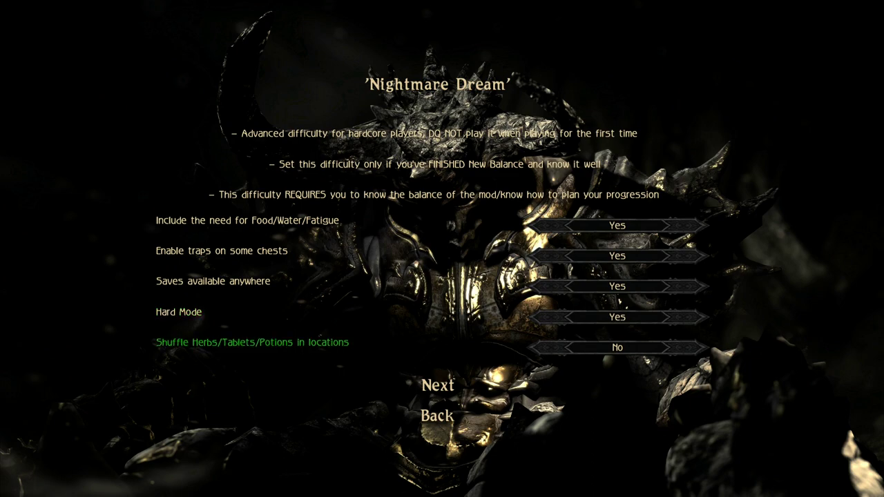
pyautogui.press('Right')
pyautogui.press('Down')
pyautogui.press('Return')
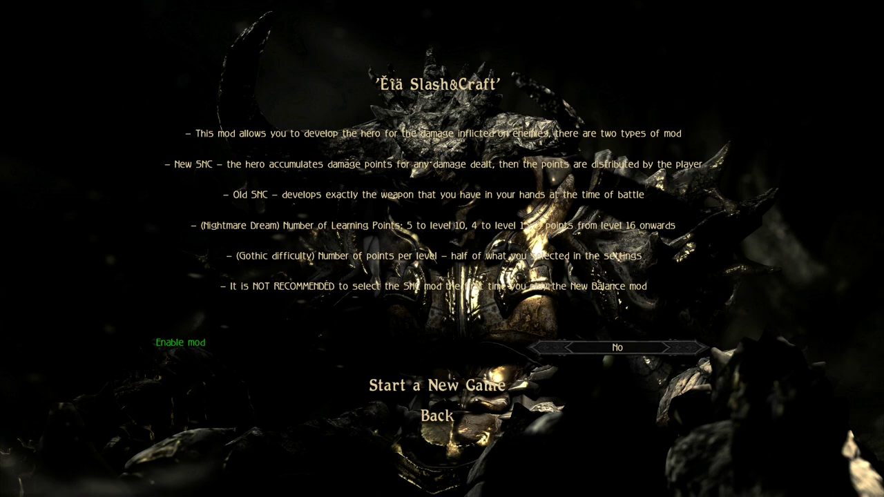
# Step: Set Slash&Craft to New SNC after cycling modes, then Start a New Game
pyautogui.press('Right')
pyautogui.press('Left')
pyautogui.press('Right')
pyautogui.press('Right')
pyautogui.press('Left')
pyautogui.press('Left')
pyautogui.press('Right')
pyautogui.press('Right')
pyautogui.press('Left')
pyautogui.press('Down')
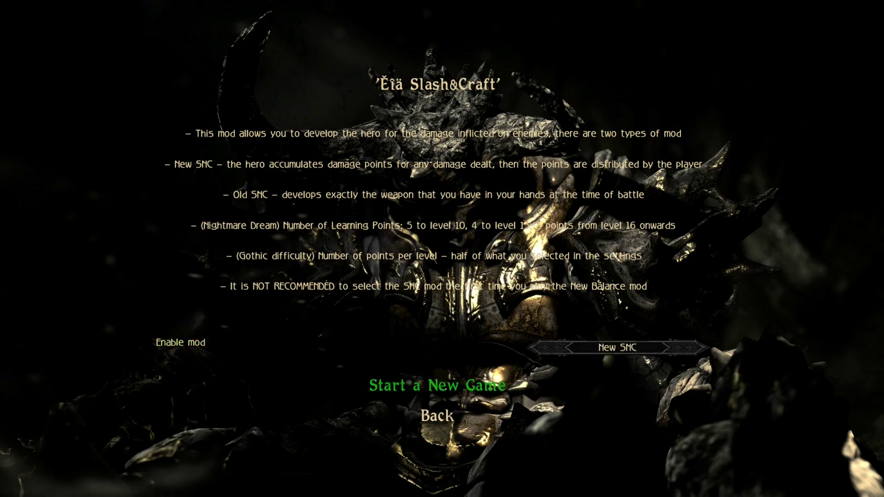
pyautogui.press('Return')
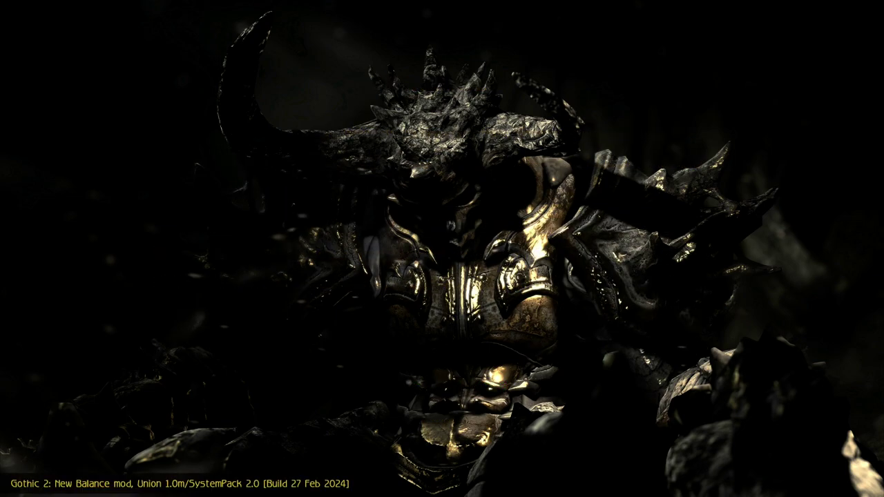